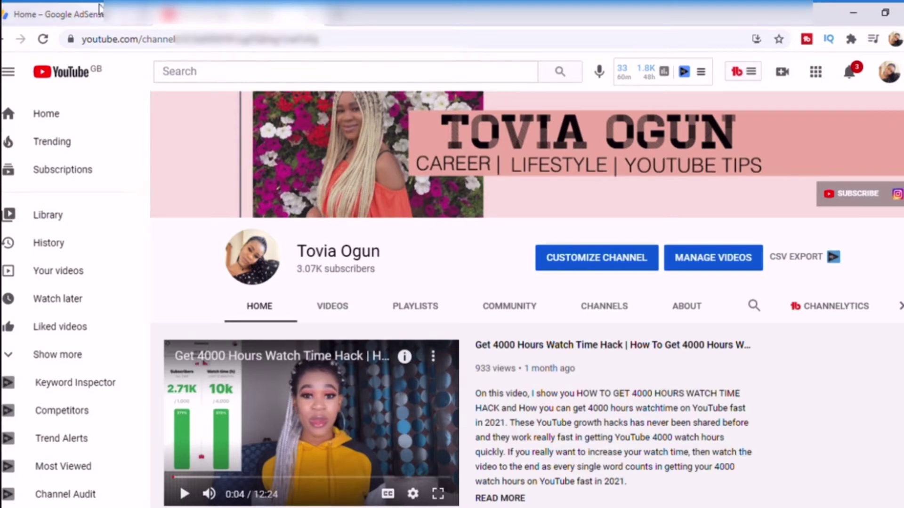
Switch to Google AdSense and start adding United States tax info from the tax information management page.
{"action": "left_click", "coordinate": [83, 13]}
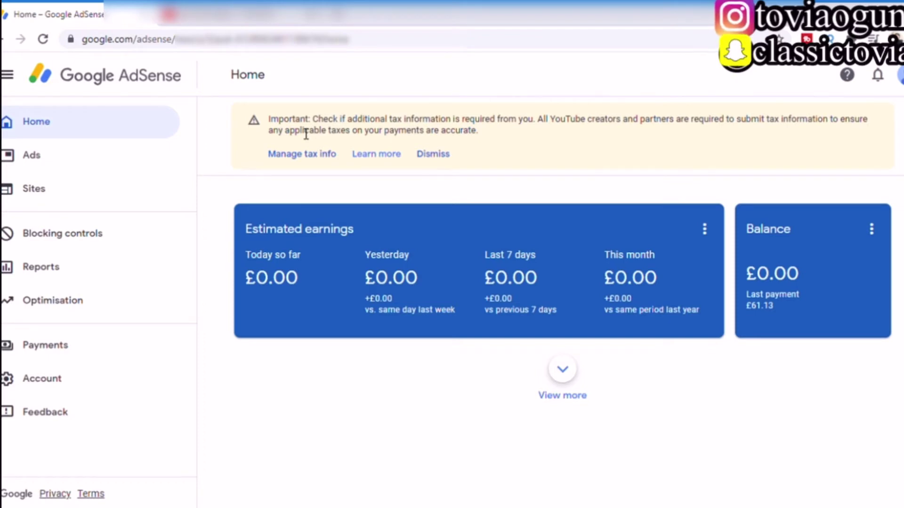
{"action": "left_click", "coordinate": [311, 158]}
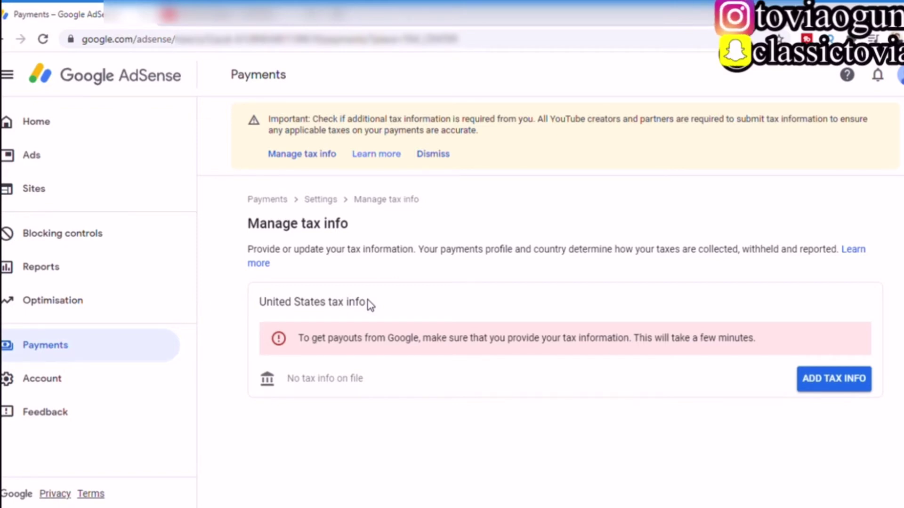
{"action": "left_click", "coordinate": [837, 383]}
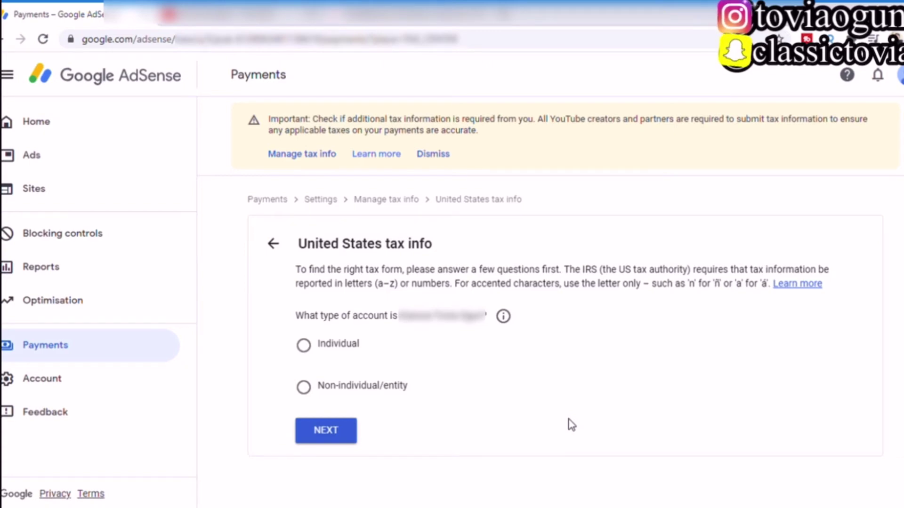
Read the account type explanation and set the account type to Individual for the United States tax info.
{"action": "left_click", "coordinate": [504, 318]}
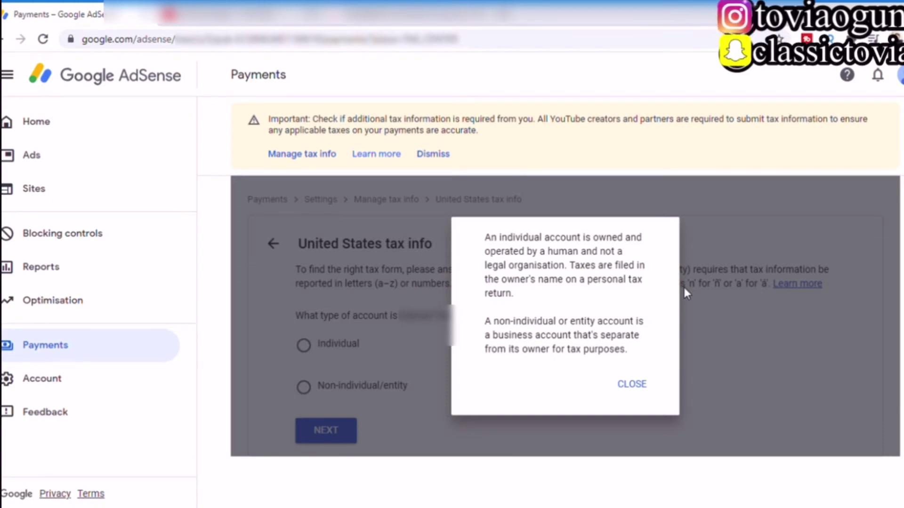
{"action": "left_click", "coordinate": [644, 386]}
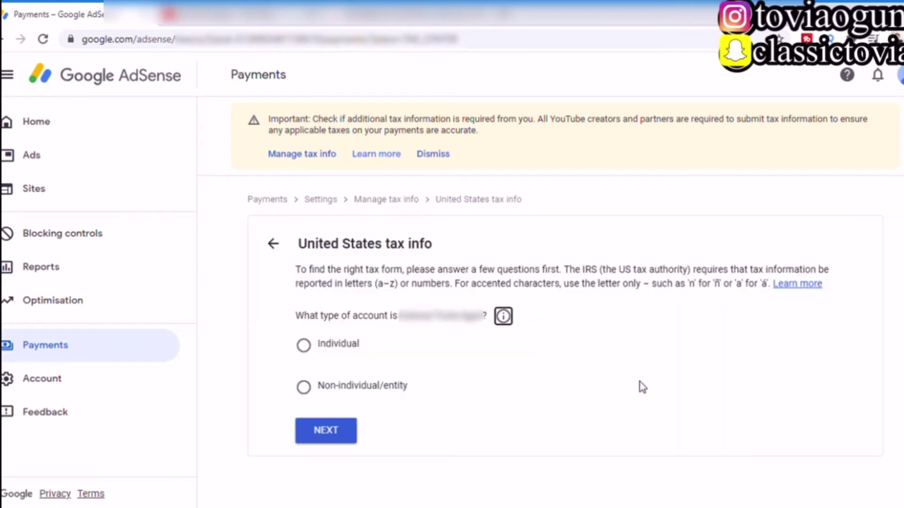
{"action": "left_click", "coordinate": [306, 349]}
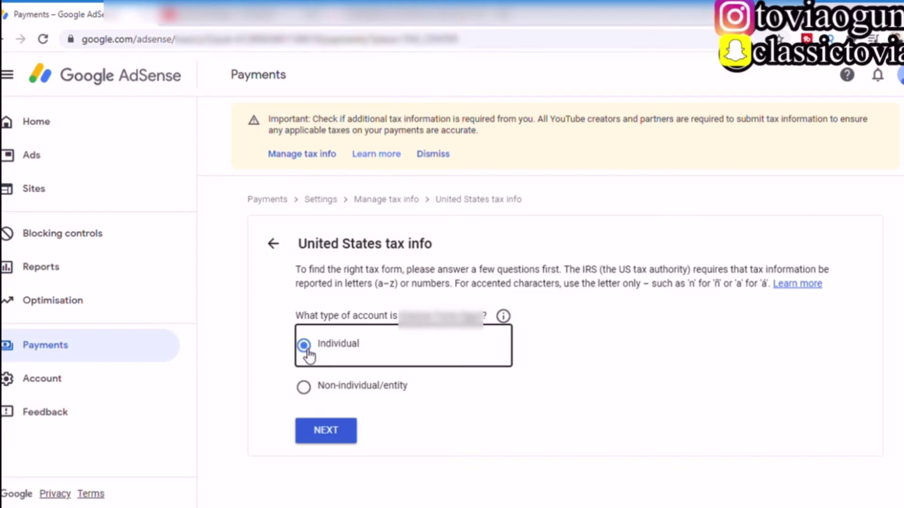
{"action": "left_click", "coordinate": [324, 442]}
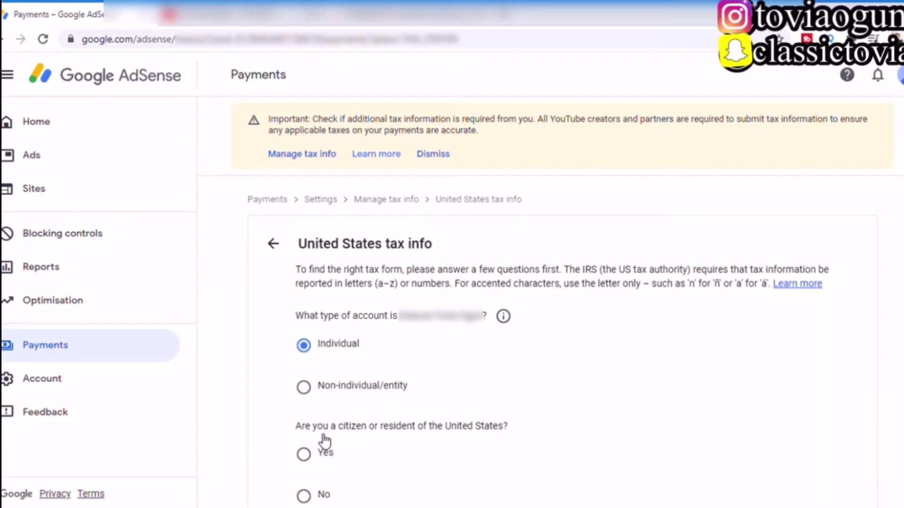
Answer No to being a US citizen or resident and start the W-8BEN tax form.
{"action": "scroll", "coordinate": [324, 441], "scroll_direction": "down", "scroll_amount": 1}
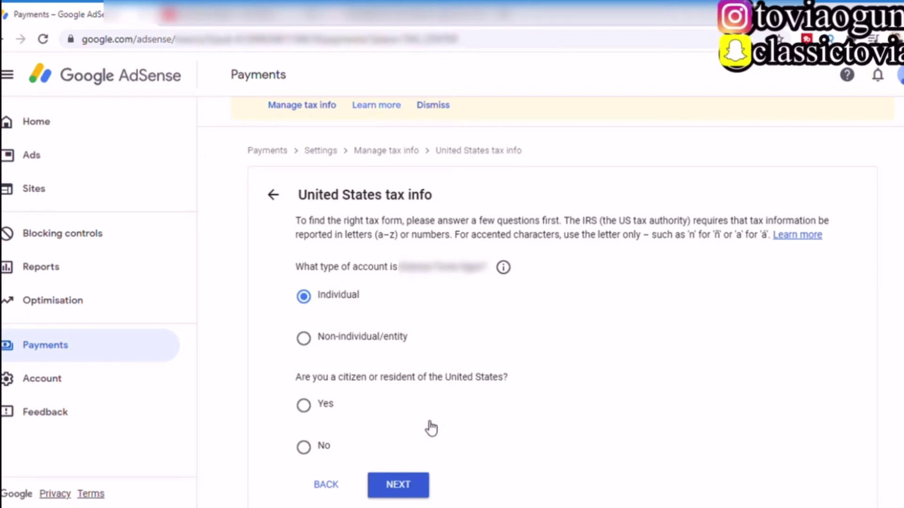
{"action": "left_click", "coordinate": [305, 448]}
{"action": "left_click", "coordinate": [390, 488]}
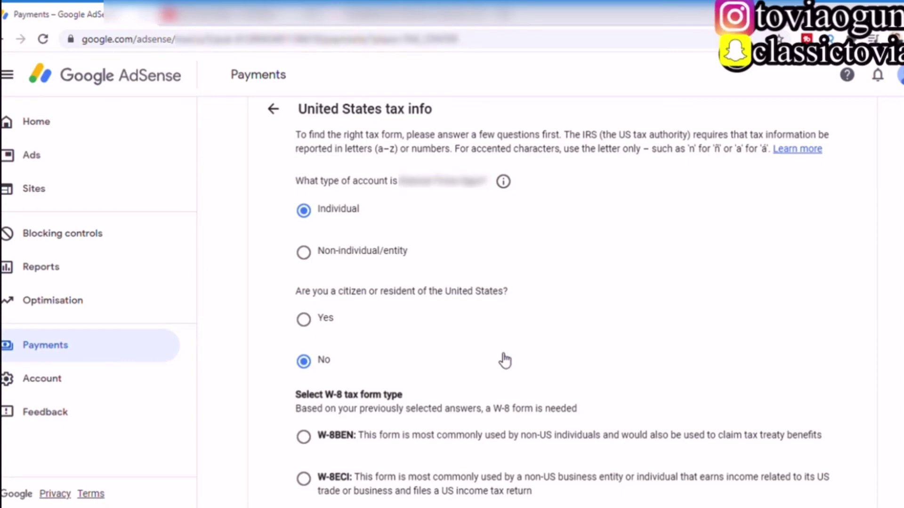
{"action": "scroll", "coordinate": [505, 360], "scroll_direction": "down", "scroll_amount": 1}
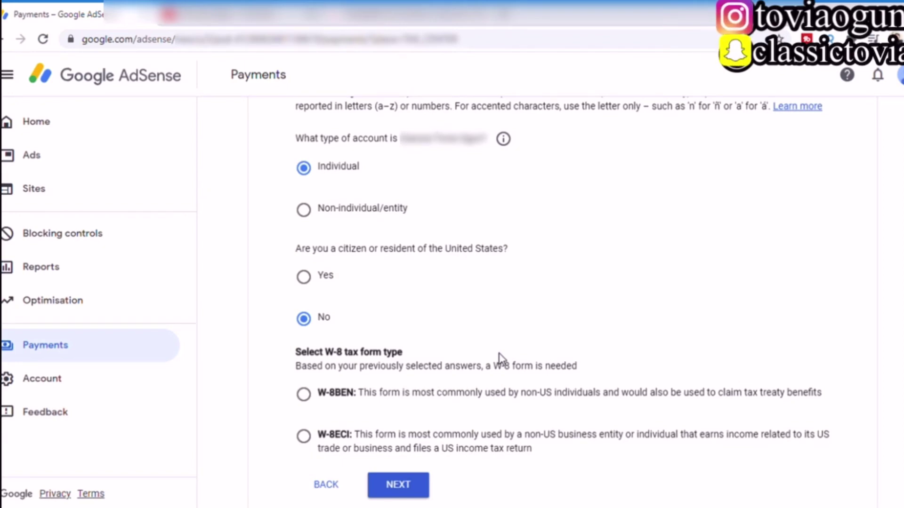
{"action": "left_click", "coordinate": [305, 396]}
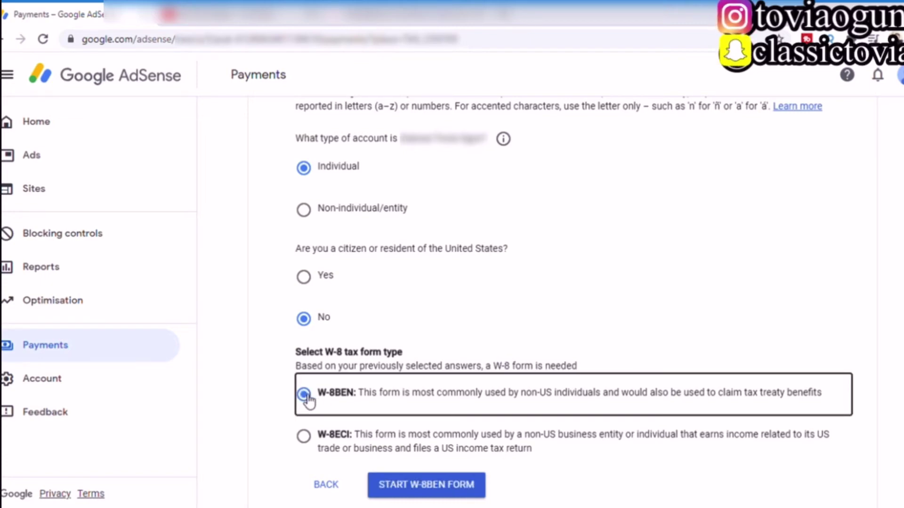
{"action": "left_click", "coordinate": [421, 494]}
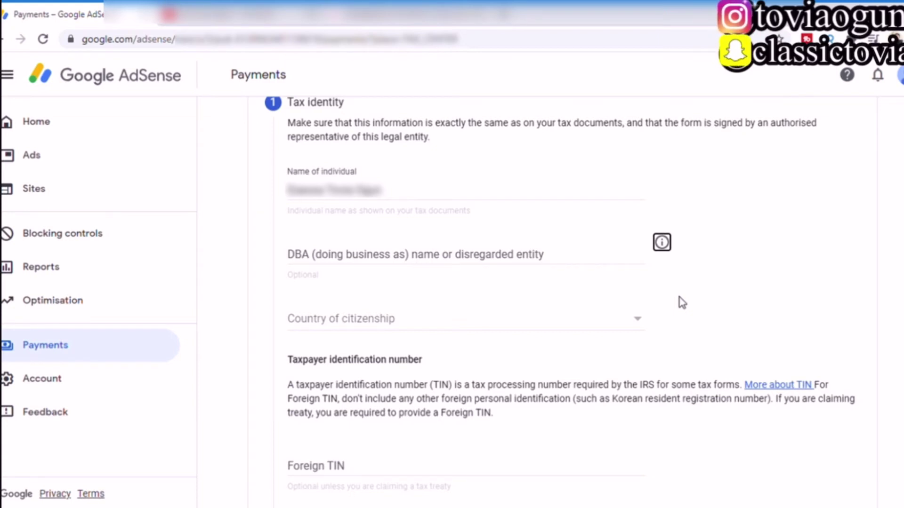
Complete the Tax identity section with the country of citizenship and foreign TIN, leaving the DBA name and US ITIN or SSN blank.
{"action": "left_click", "coordinate": [663, 243]}
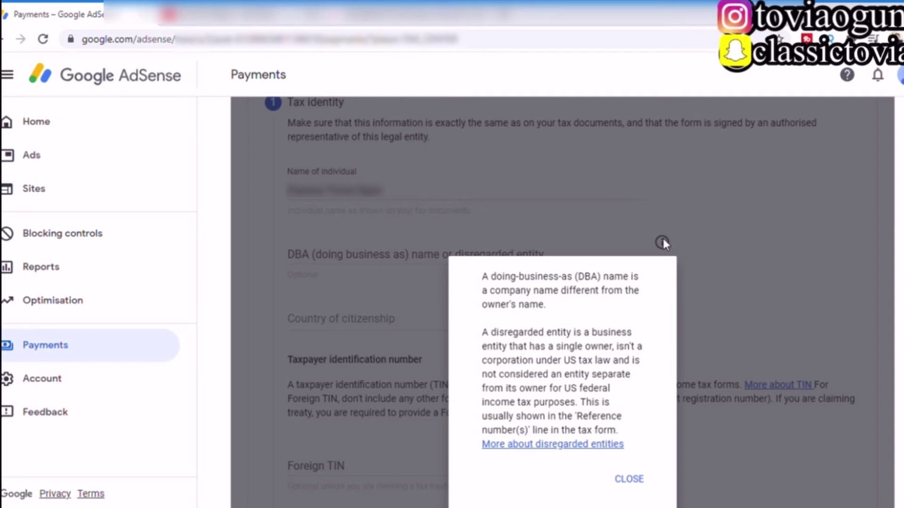
{"action": "left_click", "coordinate": [663, 236]}
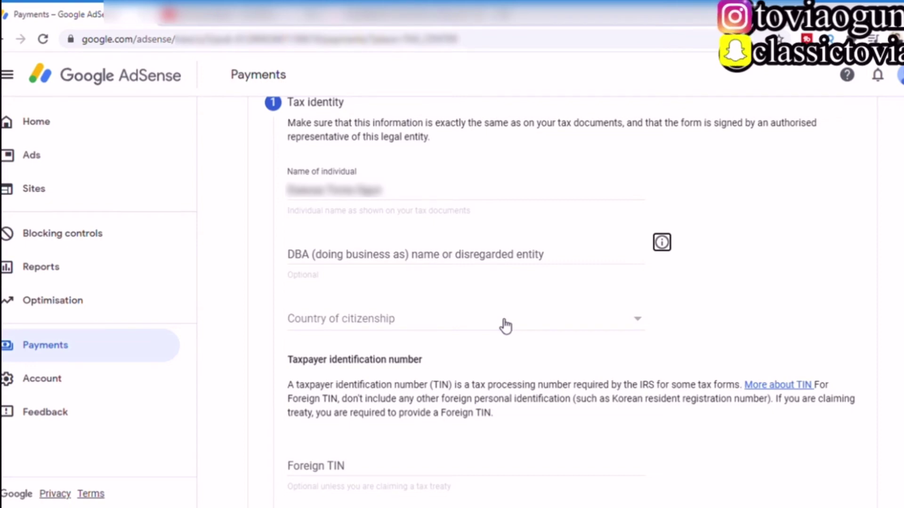
{"action": "left_click", "coordinate": [505, 325]}
{"action": "scroll", "coordinate": [502, 323], "scroll_direction": "down", "scroll_amount": 20}
{"action": "scroll", "coordinate": [504, 309], "scroll_direction": "down", "scroll_amount": 10}
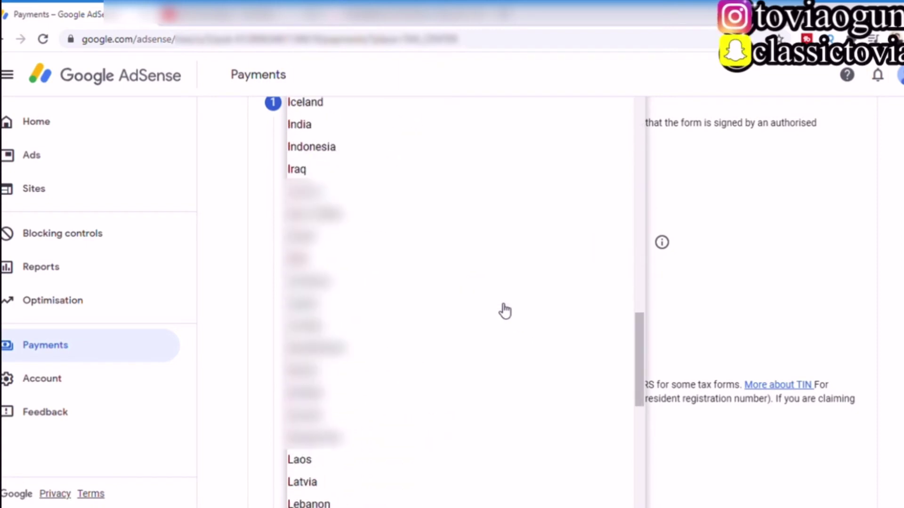
{"action": "left_click", "coordinate": [471, 257]}
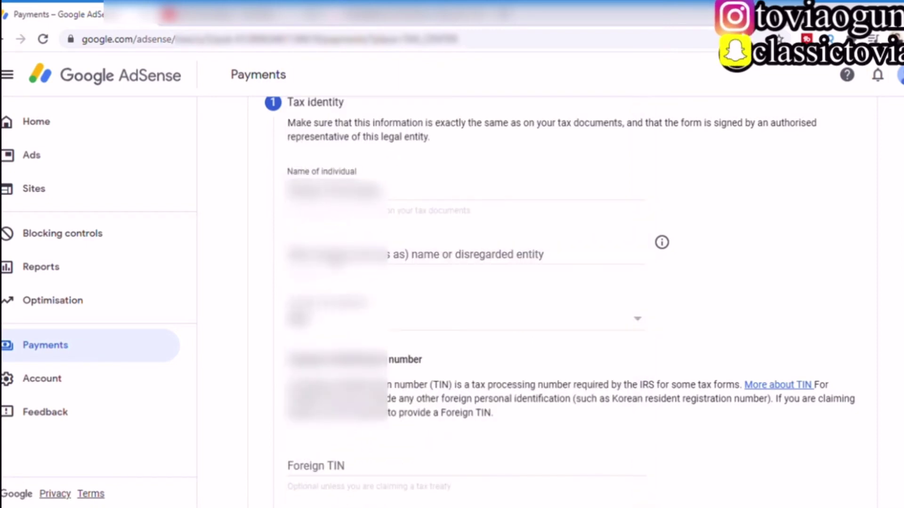
{"action": "scroll", "coordinate": [504, 365], "scroll_direction": "down", "scroll_amount": 5}
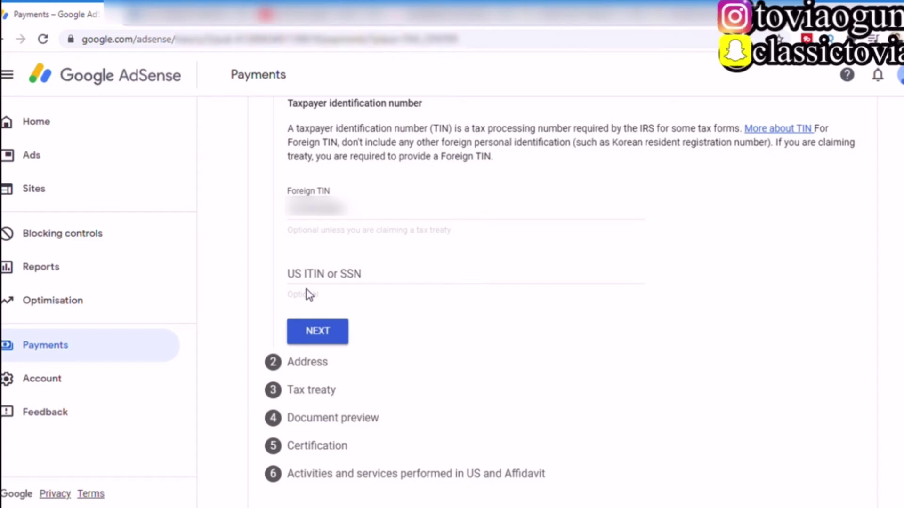
{"action": "left_click", "coordinate": [332, 338]}
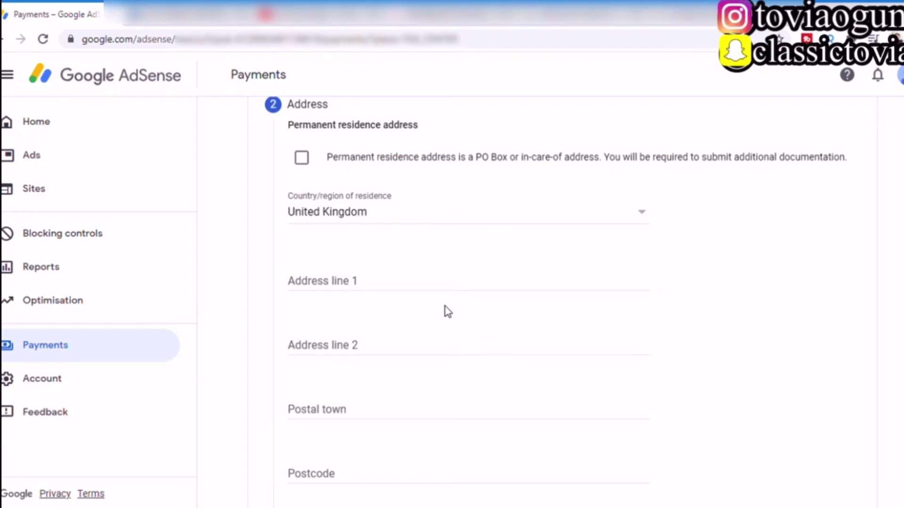
Complete the Address section, marking the postal address as the same as the permanent residence address.
{"action": "scroll", "coordinate": [426, 137], "scroll_direction": "down", "scroll_amount": 7}
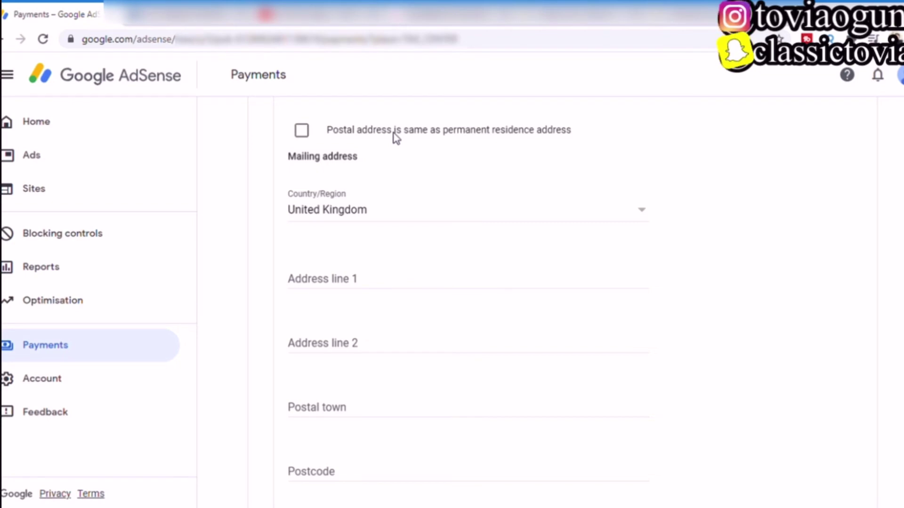
{"action": "left_click", "coordinate": [303, 134]}
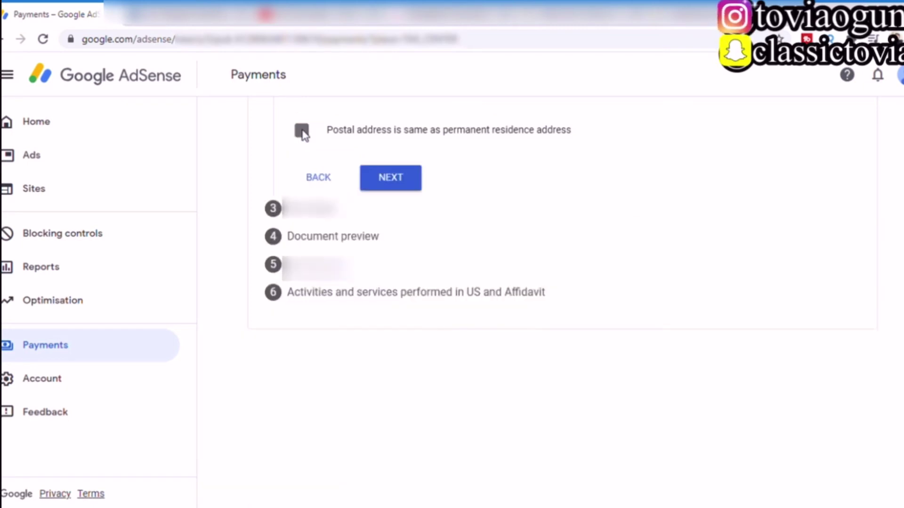
{"action": "left_click", "coordinate": [404, 362]}
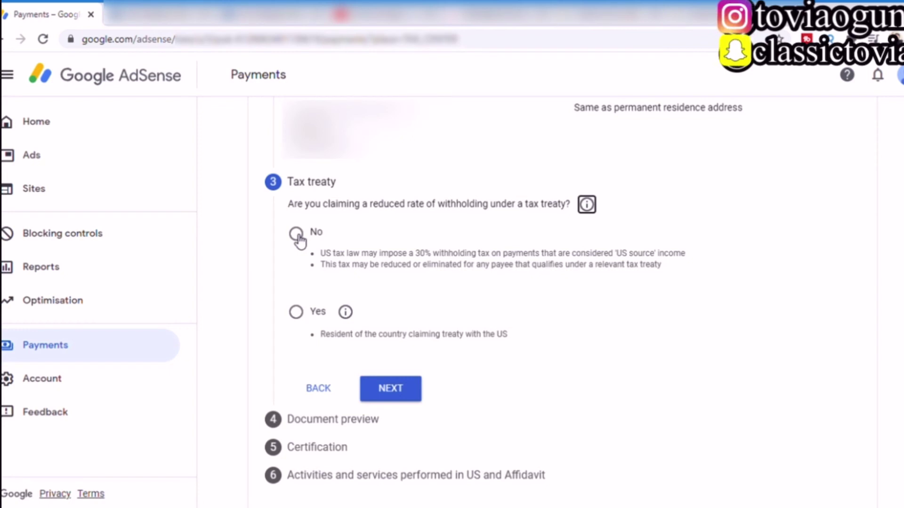
Claim a reduced withholding rate under a tax treaty as a resident of the United Kingdom.
{"action": "left_click", "coordinate": [301, 319]}
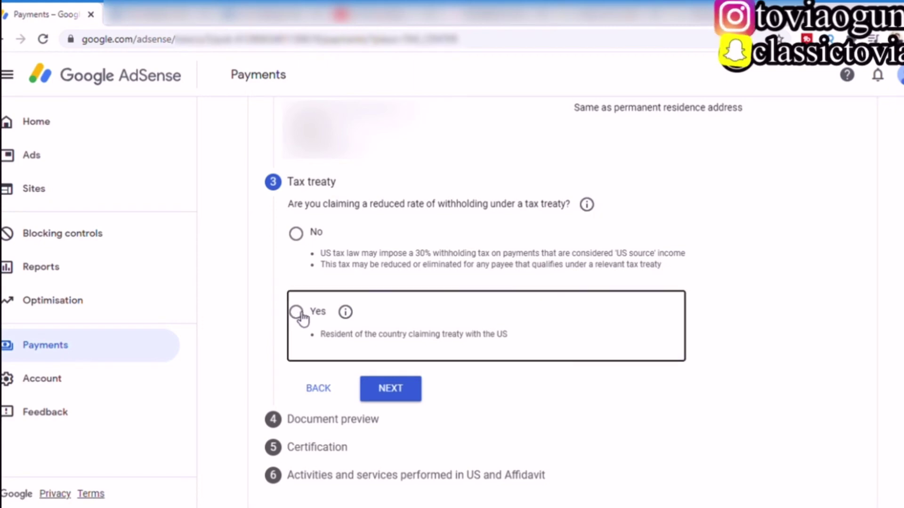
{"action": "left_click", "coordinate": [296, 312]}
{"action": "key", "text": "Tab"}
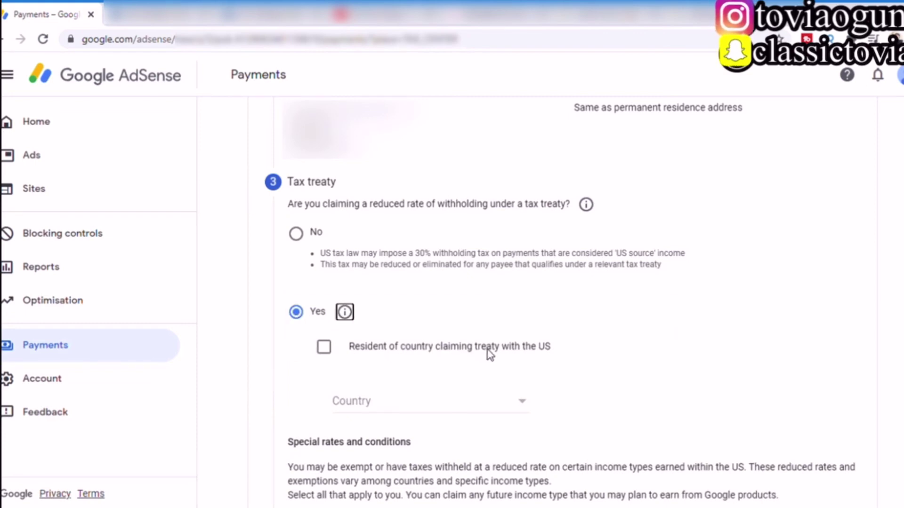
{"action": "left_click", "coordinate": [326, 349]}
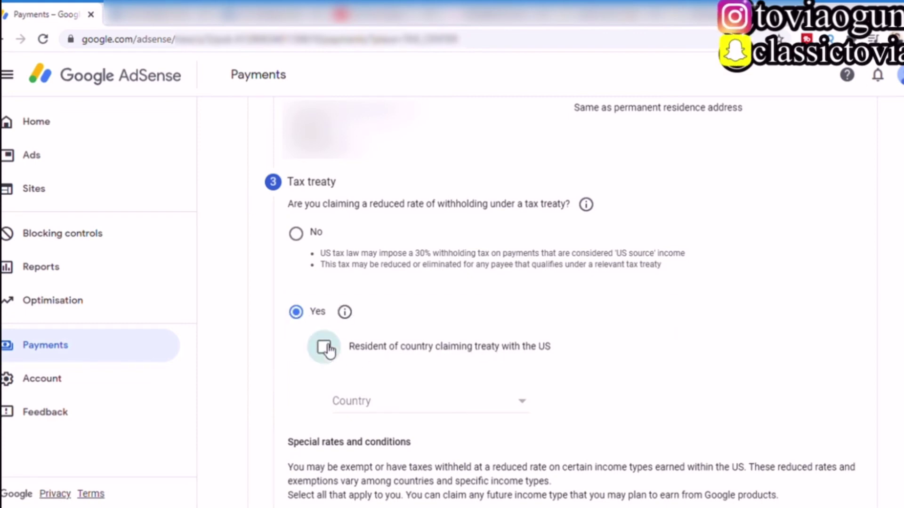
{"action": "left_click", "coordinate": [396, 404]}
{"action": "scroll", "coordinate": [397, 405], "scroll_direction": "down", "scroll_amount": 10}
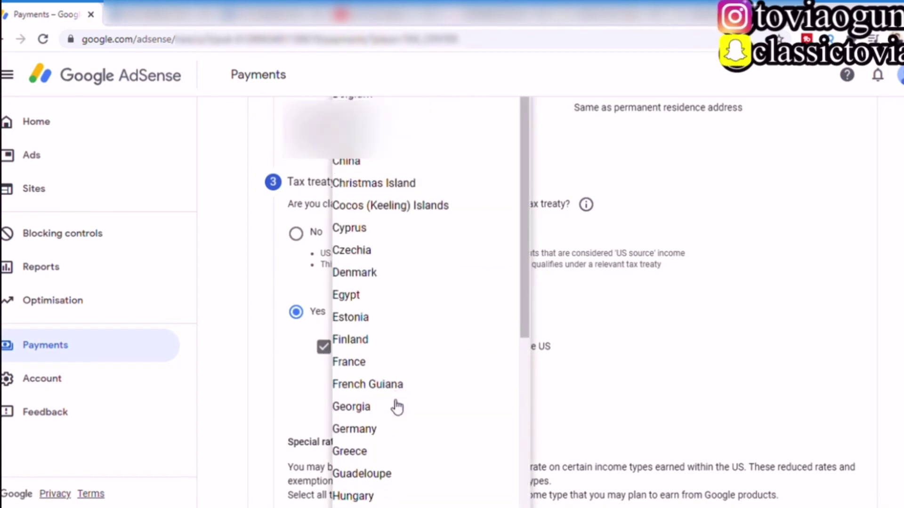
{"action": "scroll", "coordinate": [397, 407], "scroll_direction": "down", "scroll_amount": 7}
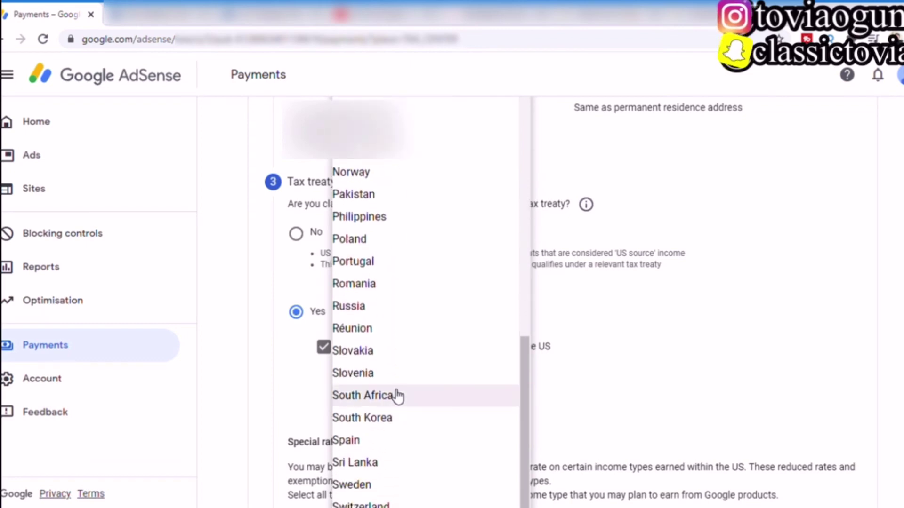
{"action": "scroll", "coordinate": [397, 406], "scroll_direction": "down", "scroll_amount": 5}
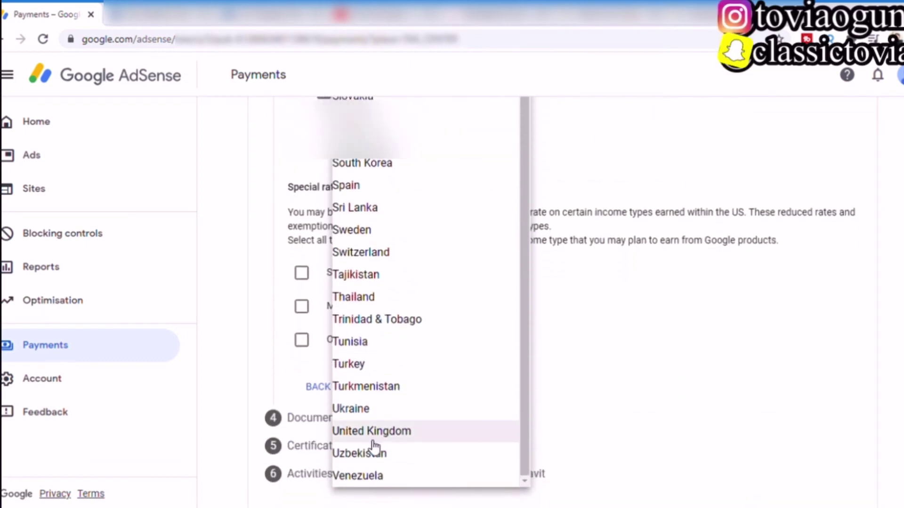
{"action": "left_click", "coordinate": [372, 435]}
{"action": "scroll", "coordinate": [478, 228], "scroll_direction": "up", "scroll_amount": 2}
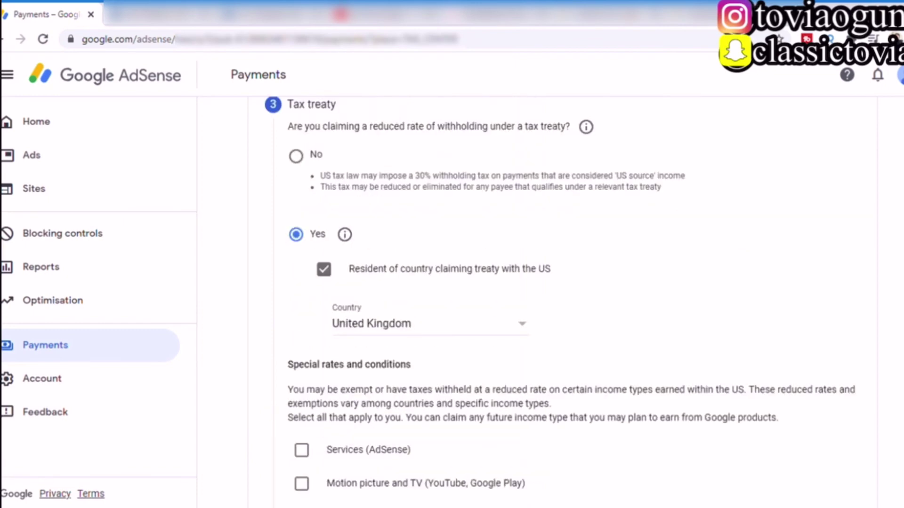
Claim Services (AdSense) under Article 7 and paragraph 1 at the 0% reduced withholding rate, and confirm that the treaty terms are met.
{"action": "scroll", "coordinate": [478, 228], "scroll_direction": "down", "scroll_amount": 2}
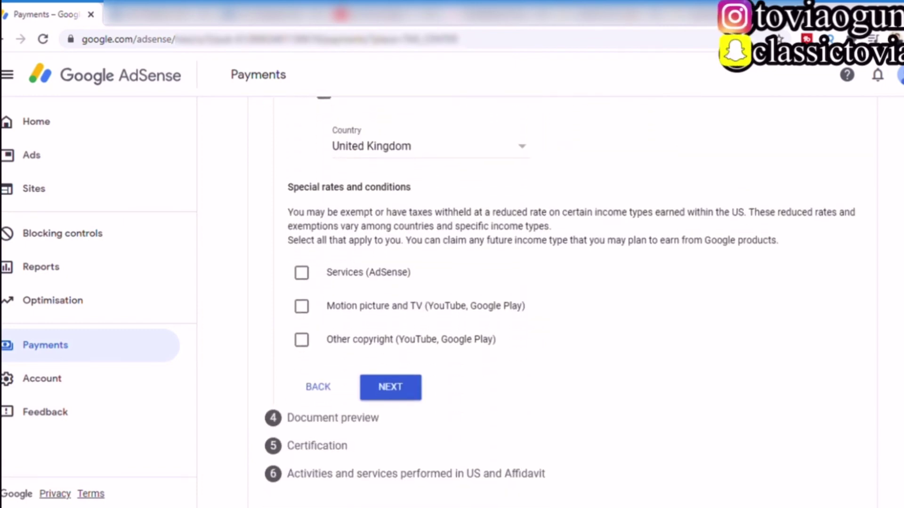
{"action": "left_click", "coordinate": [301, 274]}
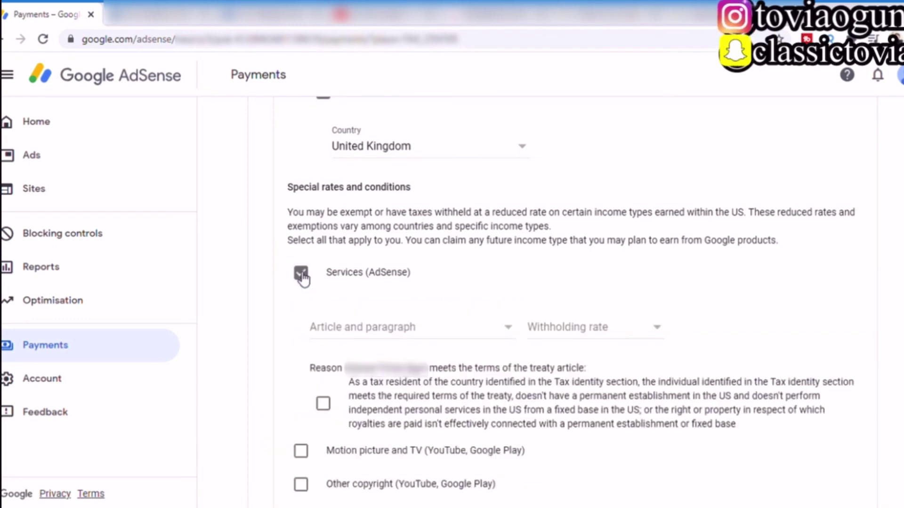
{"action": "scroll", "coordinate": [343, 259], "scroll_direction": "down", "scroll_amount": 2}
{"action": "left_click", "coordinate": [386, 235]}
{"action": "left_click", "coordinate": [390, 250]}
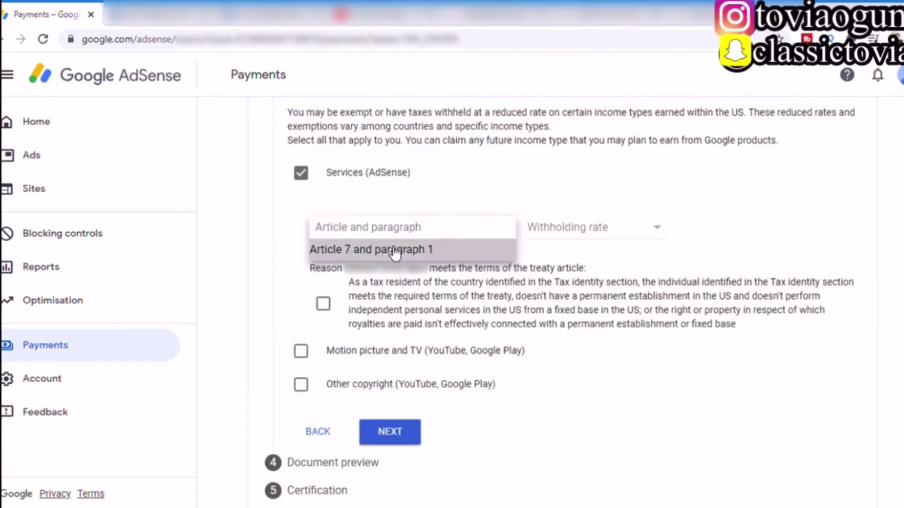
{"action": "left_click", "coordinate": [563, 236]}
{"action": "left_click", "coordinate": [577, 271]}
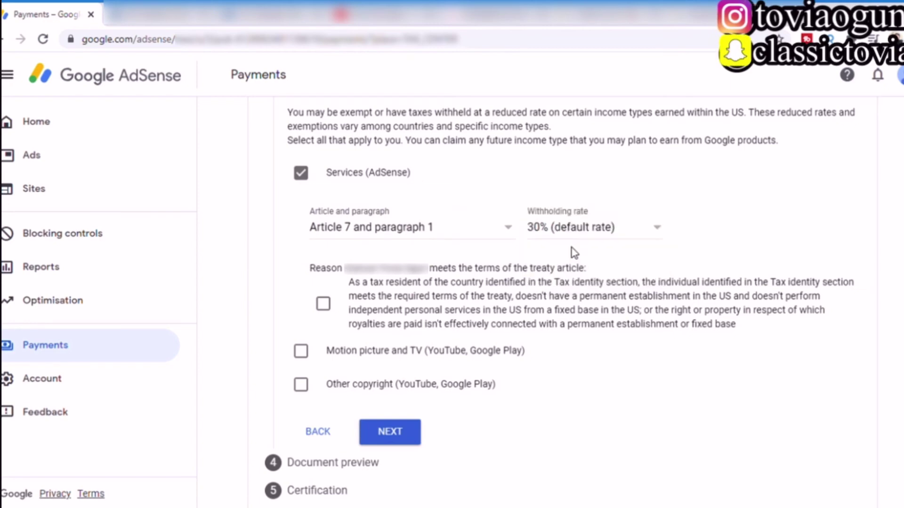
{"action": "left_click", "coordinate": [601, 234]}
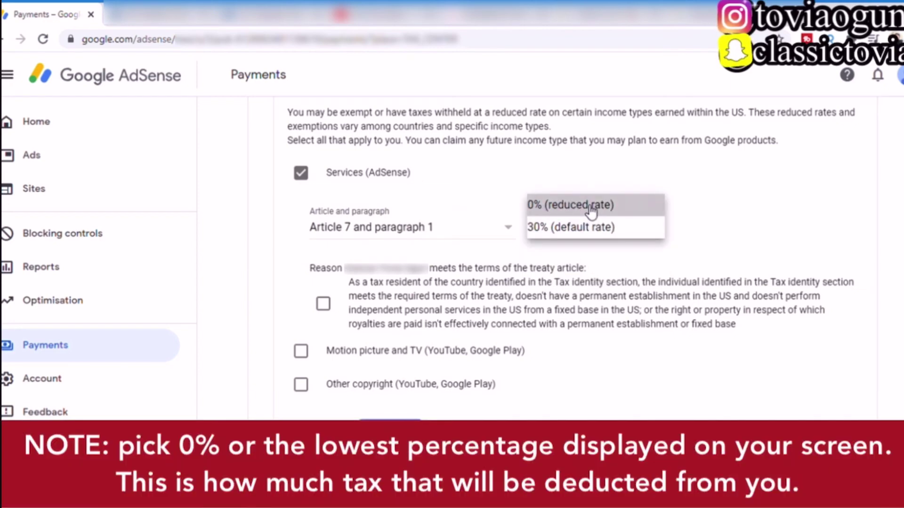
{"action": "left_click", "coordinate": [588, 212]}
{"action": "left_click", "coordinate": [324, 304]}
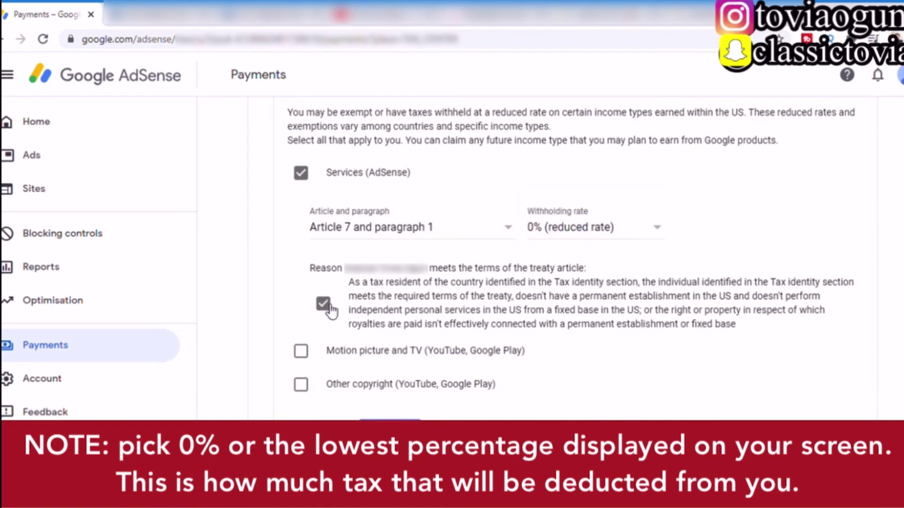
Select Motion picture and TV and Other copyright, claiming Motion picture and TV under Article 12 and paragraph 1 at 0% with its treaty terms confirmed.
{"action": "scroll", "coordinate": [325, 325], "scroll_direction": "down", "scroll_amount": 1}
{"action": "left_click", "coordinate": [301, 340]}
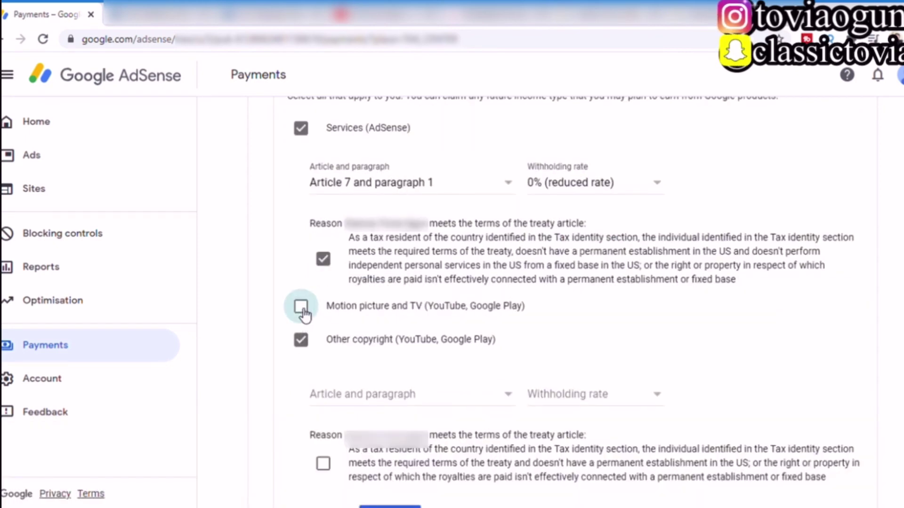
{"action": "left_click", "coordinate": [302, 307]}
{"action": "left_click", "coordinate": [439, 287]}
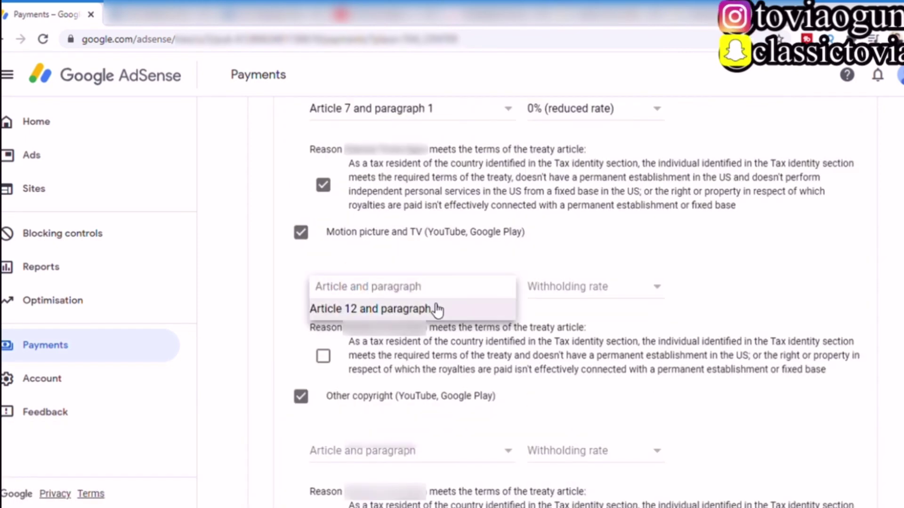
{"action": "left_click", "coordinate": [438, 309]}
{"action": "left_click", "coordinate": [553, 287]}
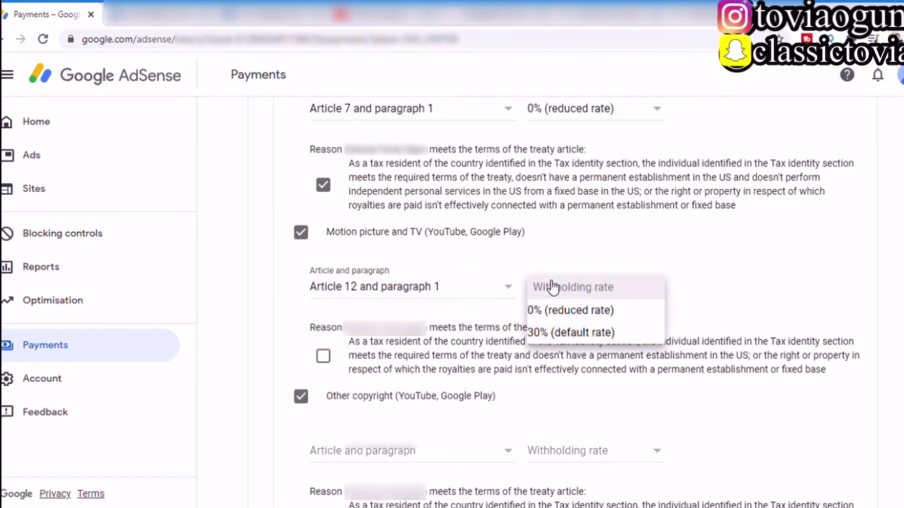
{"action": "left_click", "coordinate": [565, 310]}
{"action": "scroll", "coordinate": [557, 323], "scroll_direction": "down", "scroll_amount": 1}
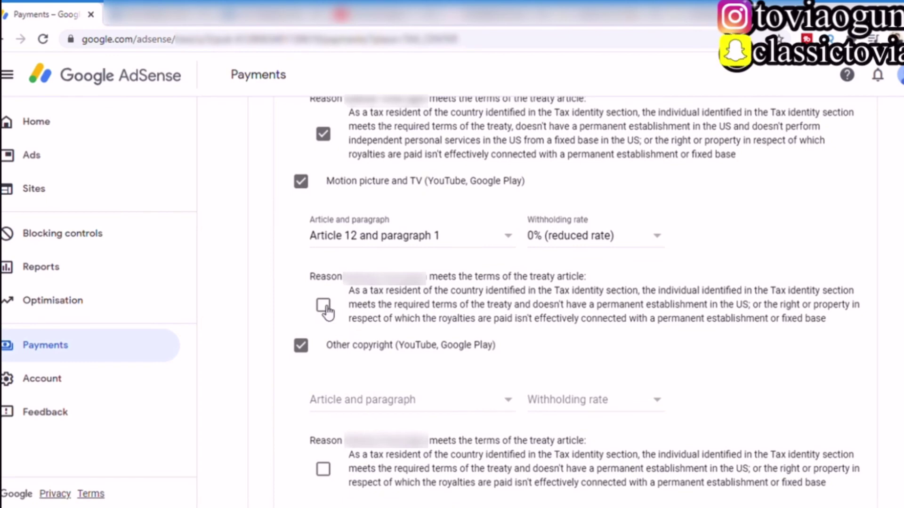
{"action": "left_click", "coordinate": [323, 306]}
Claim Other copyright under Article 12 and paragraph 1 at 0% with its treaty terms confirmed, keeping 0% for Motion picture and TV.
{"action": "scroll", "coordinate": [564, 283], "scroll_direction": "up", "scroll_amount": 1}
{"action": "left_click", "coordinate": [593, 277]}
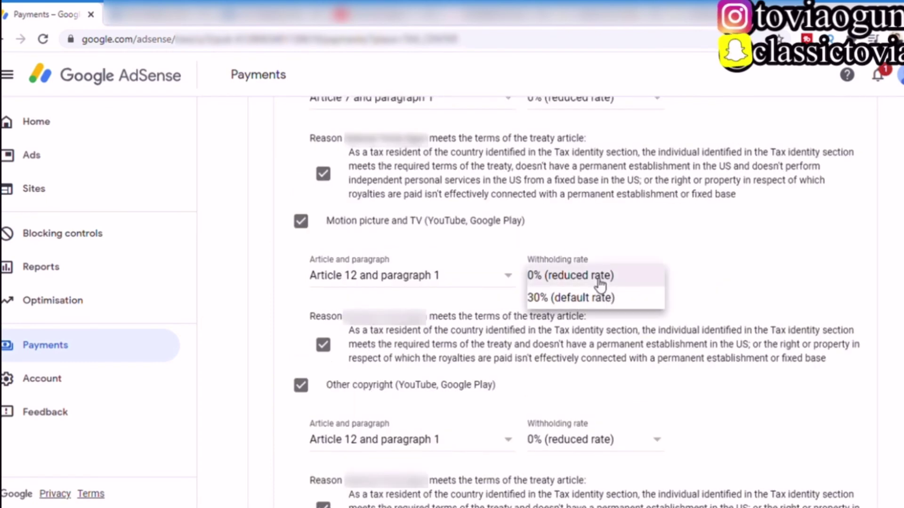
{"action": "left_click", "coordinate": [598, 278]}
{"action": "scroll", "coordinate": [599, 284], "scroll_direction": "down", "scroll_amount": 1}
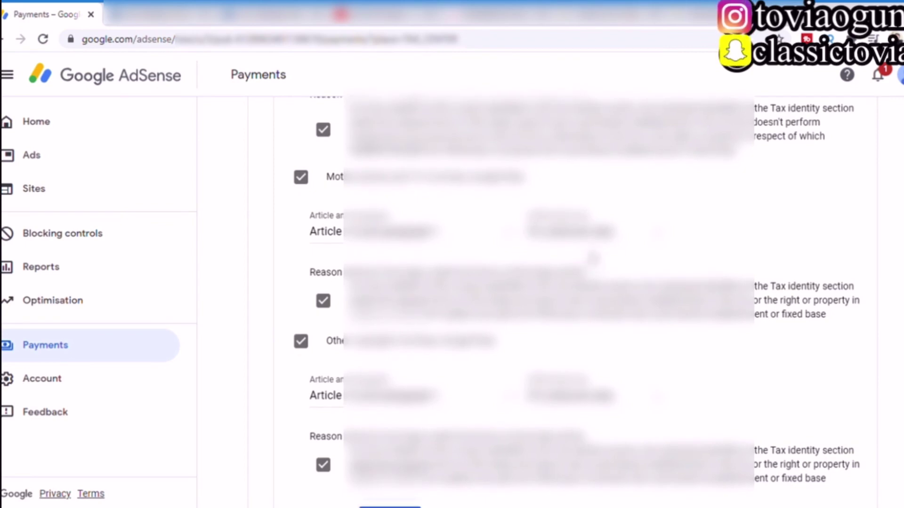
{"action": "scroll", "coordinate": [396, 391], "scroll_direction": "down", "scroll_amount": 3}
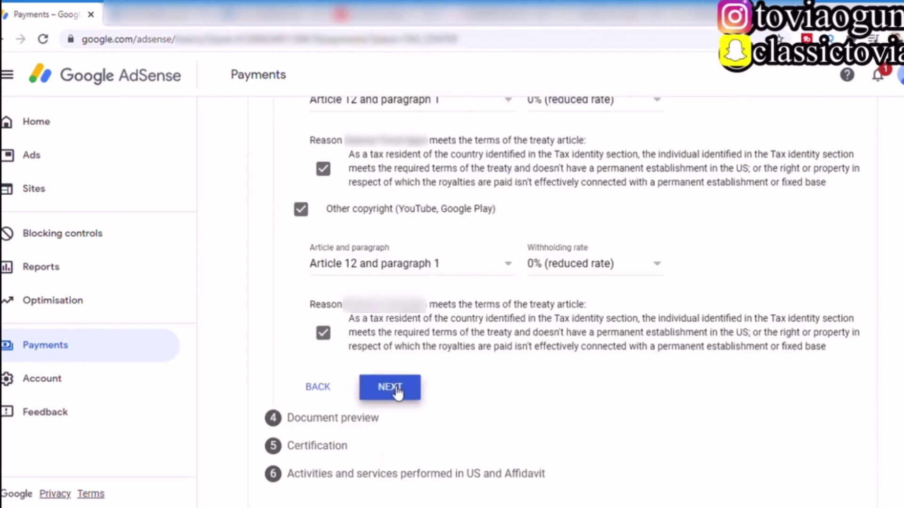
Proceed to the document preview and confirm that the generated W-8BEN forms are reviewed, true, correct and complete.
{"action": "left_click", "coordinate": [396, 390]}
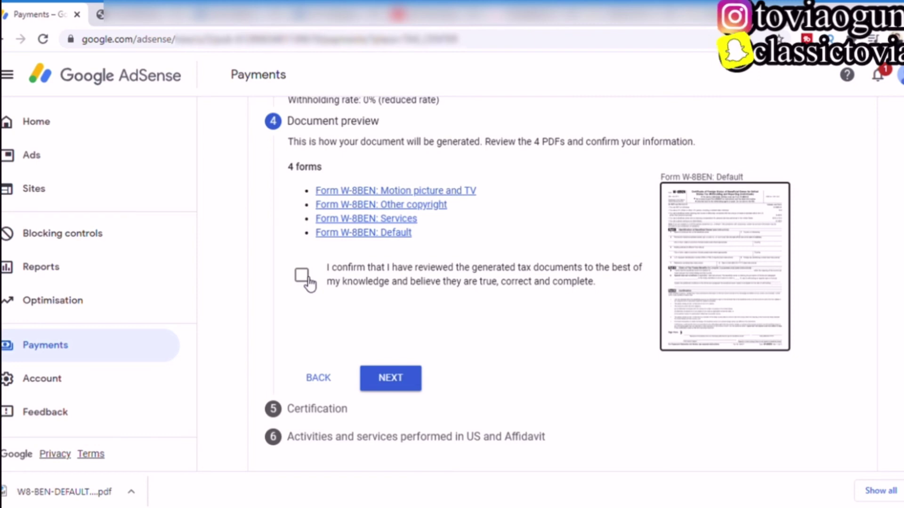
{"action": "left_click", "coordinate": [306, 278]}
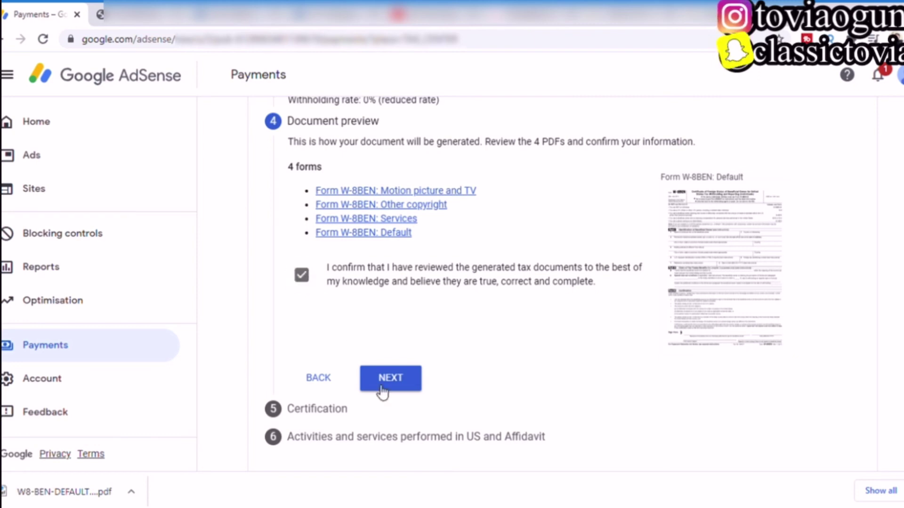
{"action": "left_click", "coordinate": [390, 380]}
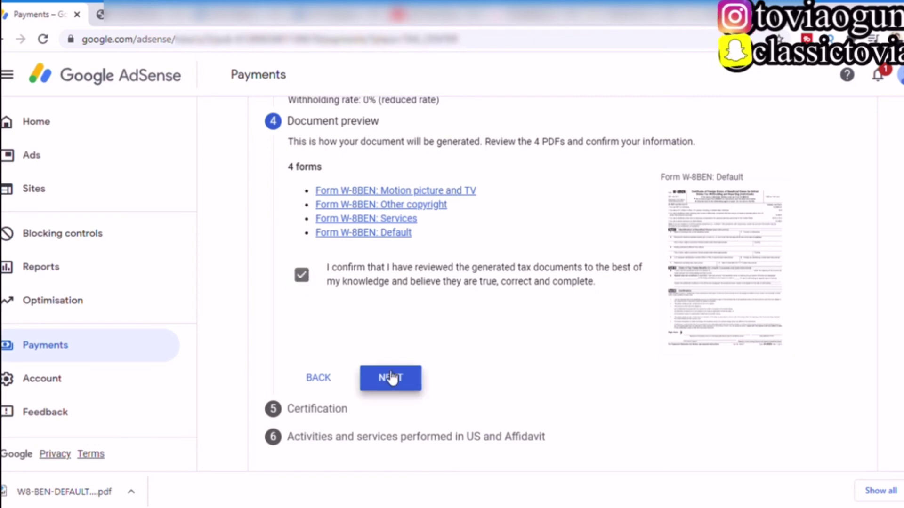
Complete the Certification section by signing with the full legal name and declaring that the form is completed on one's own behalf.
{"action": "scroll", "coordinate": [393, 376], "scroll_direction": "down", "scroll_amount": 1}
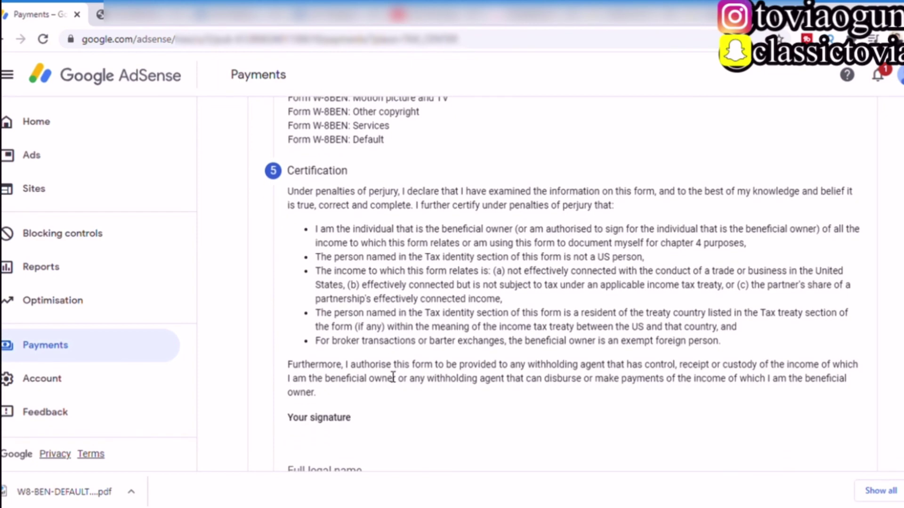
{"action": "scroll", "coordinate": [477, 433], "scroll_direction": "down", "scroll_amount": 1}
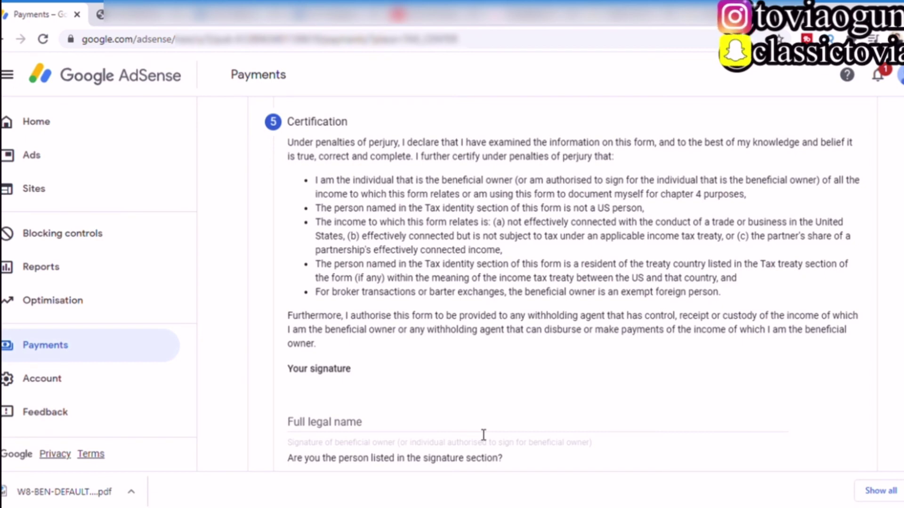
{"action": "scroll", "coordinate": [484, 435], "scroll_direction": "down", "scroll_amount": 2}
{"action": "left_click", "coordinate": [367, 316]}
{"action": "key", "text": "ctrl+v"}
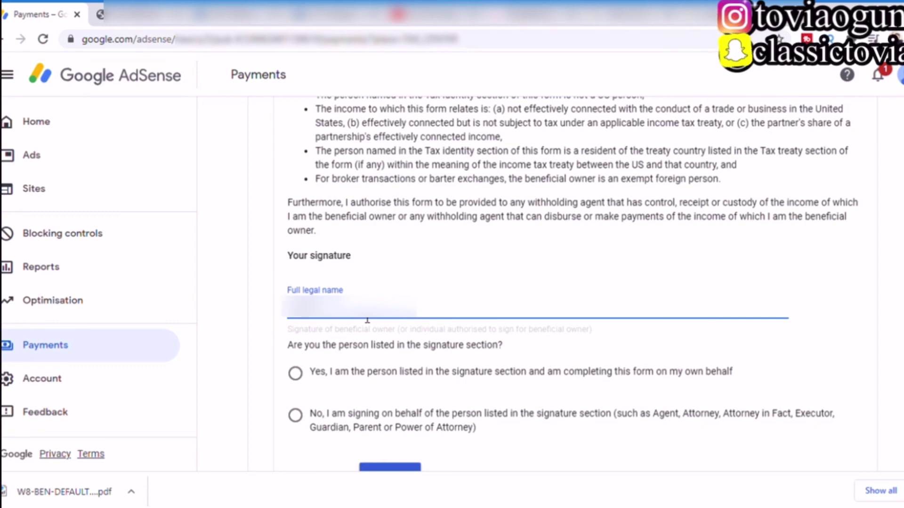
{"action": "scroll", "coordinate": [541, 351], "scroll_direction": "down", "scroll_amount": 1}
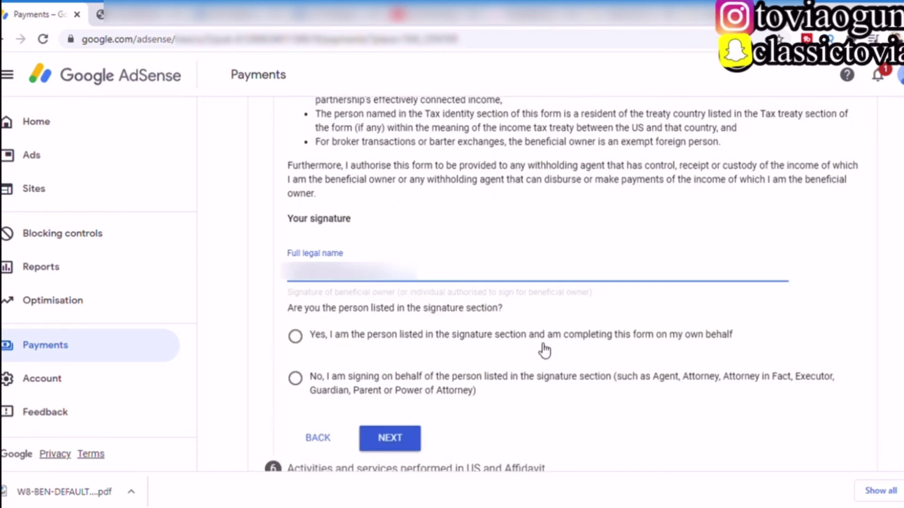
{"action": "left_click", "coordinate": [297, 337]}
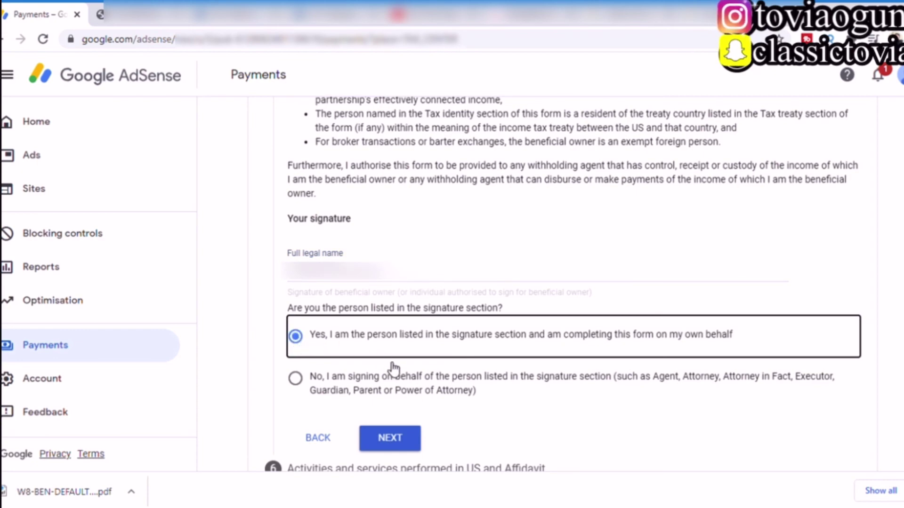
{"action": "left_click", "coordinate": [388, 440]}
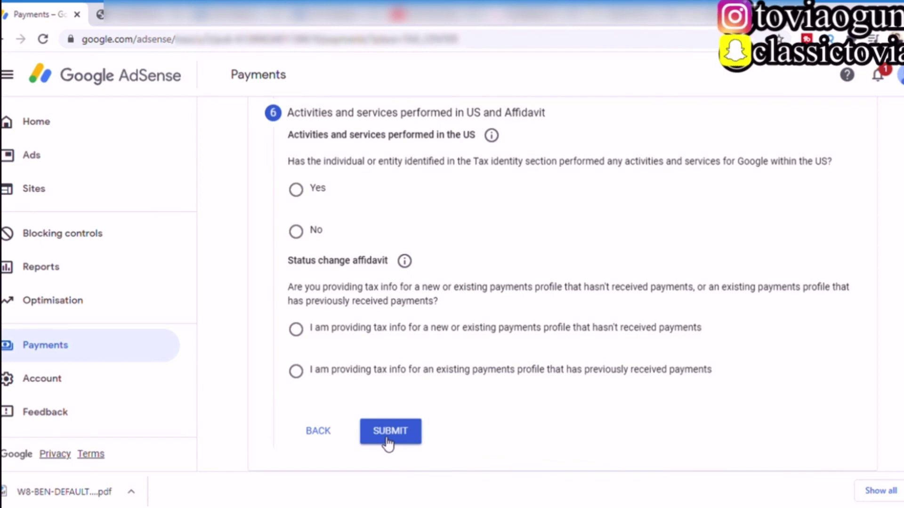
Answer No to activities performed in the US and certify that the services are performed solely outside the US.
{"action": "left_click", "coordinate": [324, 234]}
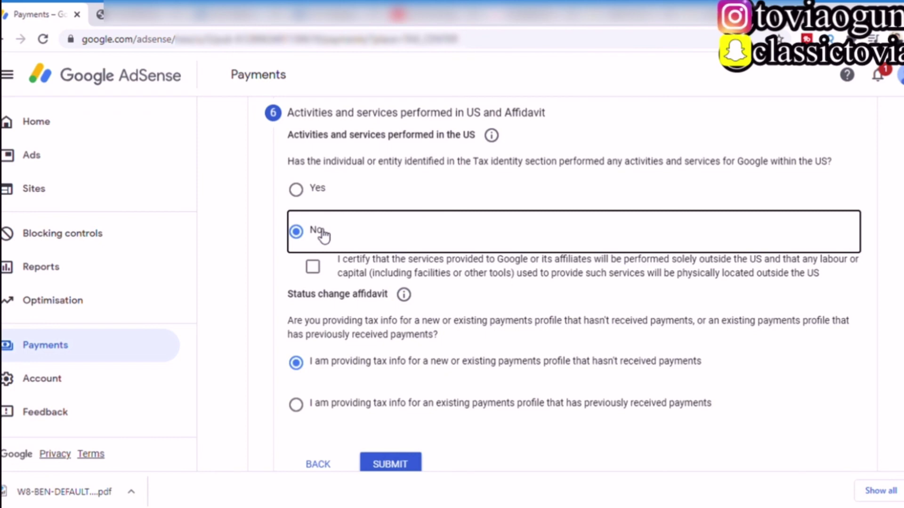
{"action": "left_click", "coordinate": [313, 266]}
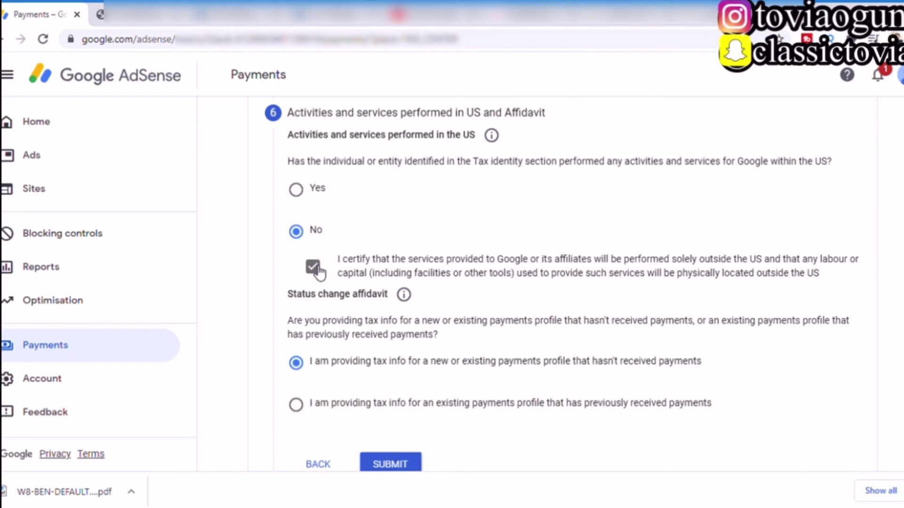
{"action": "key", "text": "Tab"}
Declare unchanged information for an existing payments profile that has previously received payments, leave Changes blank, and submit the tax form.
{"action": "scroll", "coordinate": [560, 362], "scroll_direction": "down", "scroll_amount": 1}
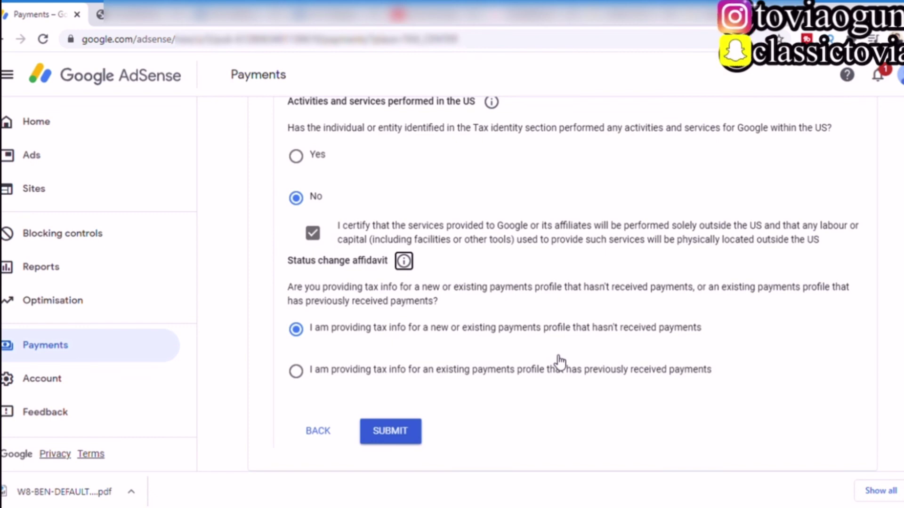
{"action": "left_click", "coordinate": [299, 372]}
{"action": "scroll", "coordinate": [299, 371], "scroll_direction": "down", "scroll_amount": 2}
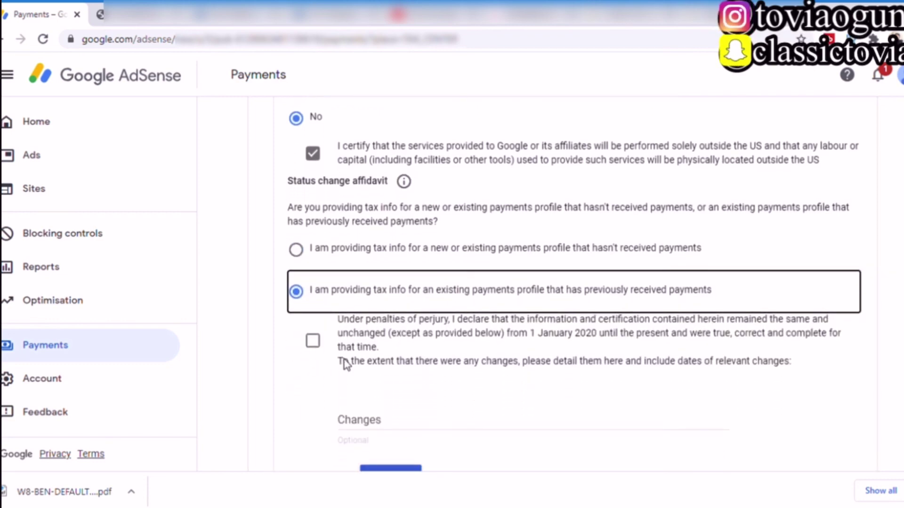
{"action": "scroll", "coordinate": [346, 363], "scroll_direction": "down", "scroll_amount": 1}
{"action": "left_click", "coordinate": [313, 296]}
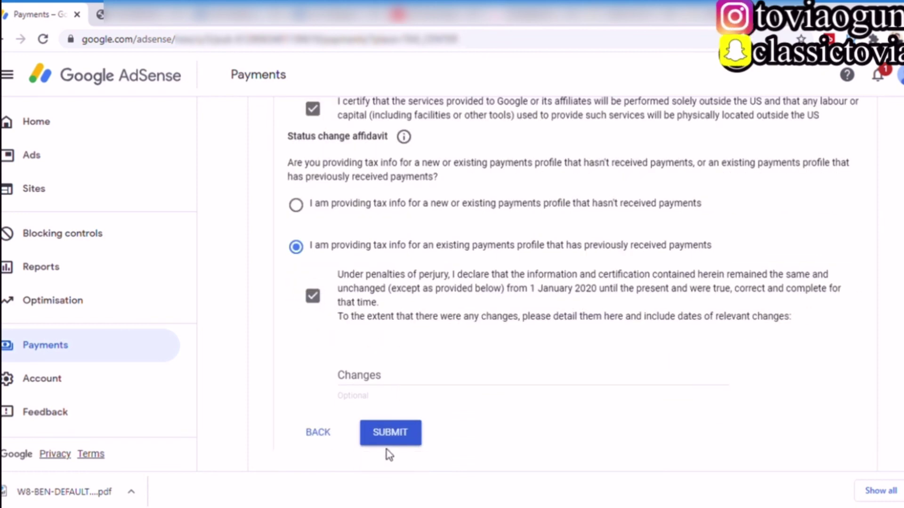
{"action": "left_click", "coordinate": [390, 433]}
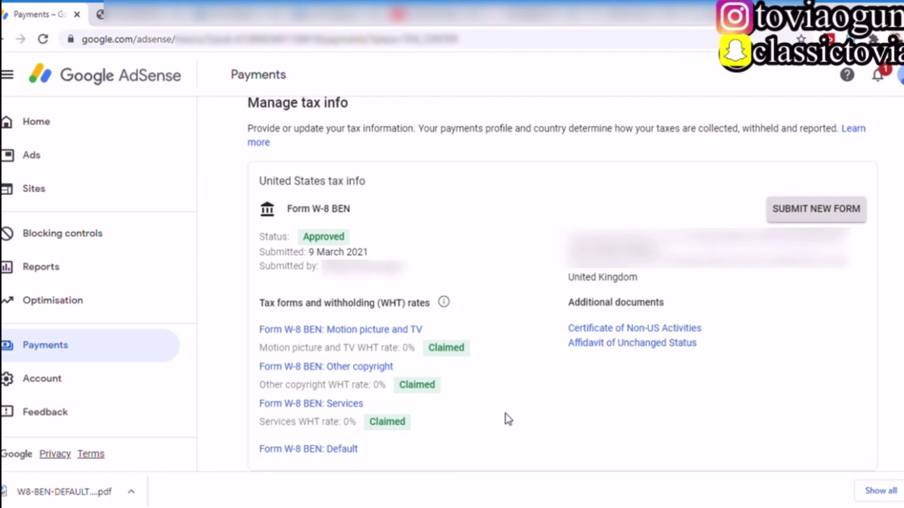
View the explanation of tax forms and withholding (WHT) rates for the submitted W-8BEN, and close it.
{"action": "left_click", "coordinate": [444, 302]}
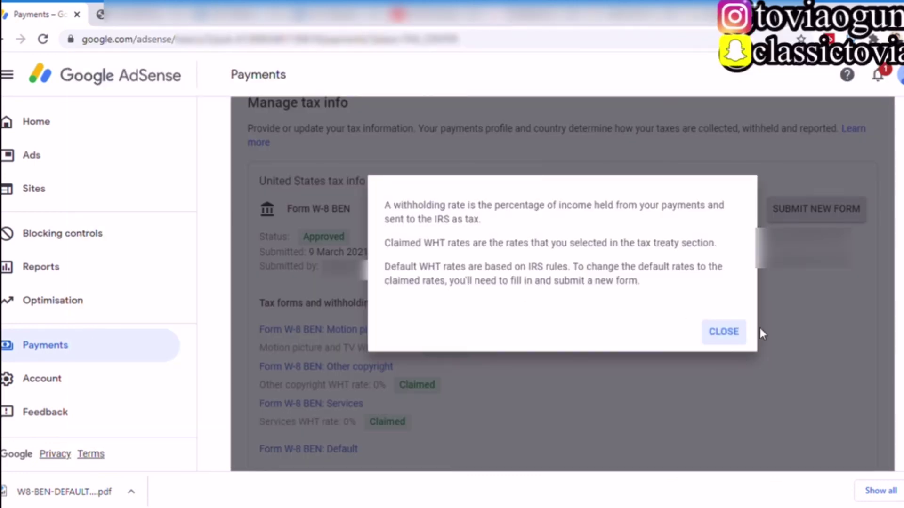
{"action": "left_click", "coordinate": [723, 332]}
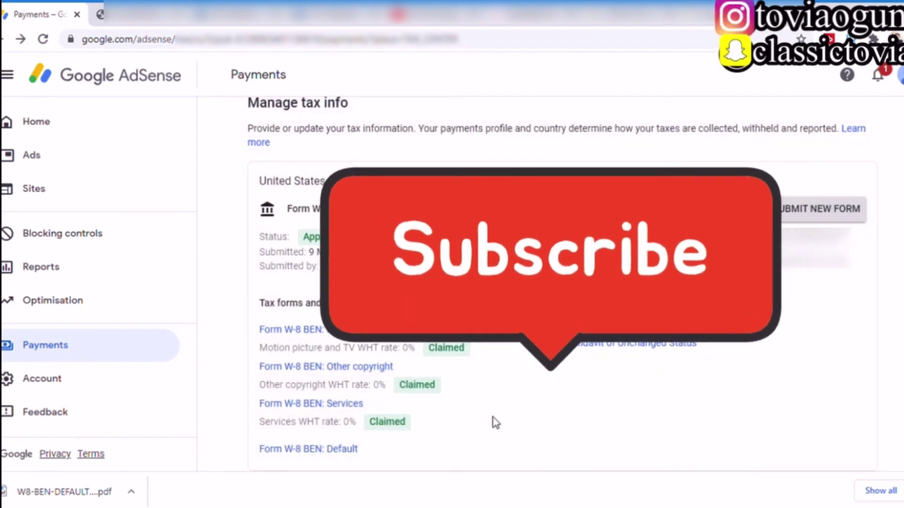